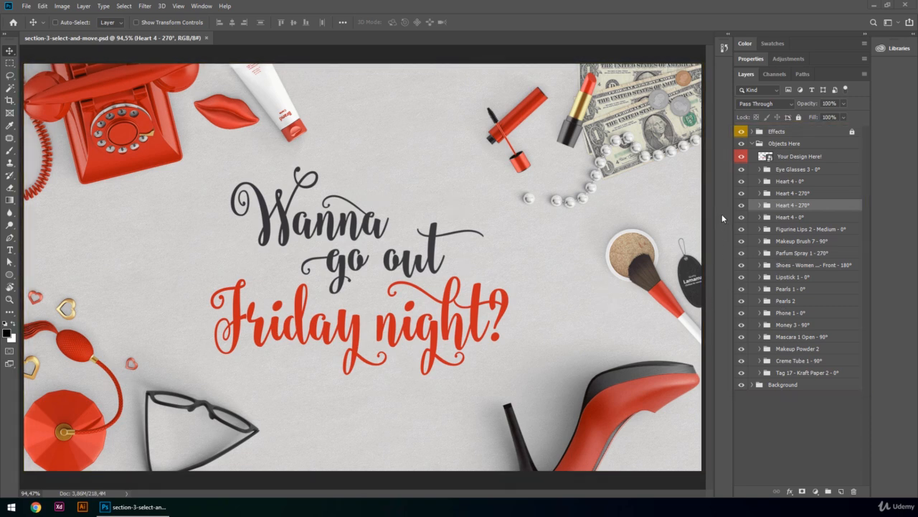
- Hide the Effects group
left_click(797, 135)
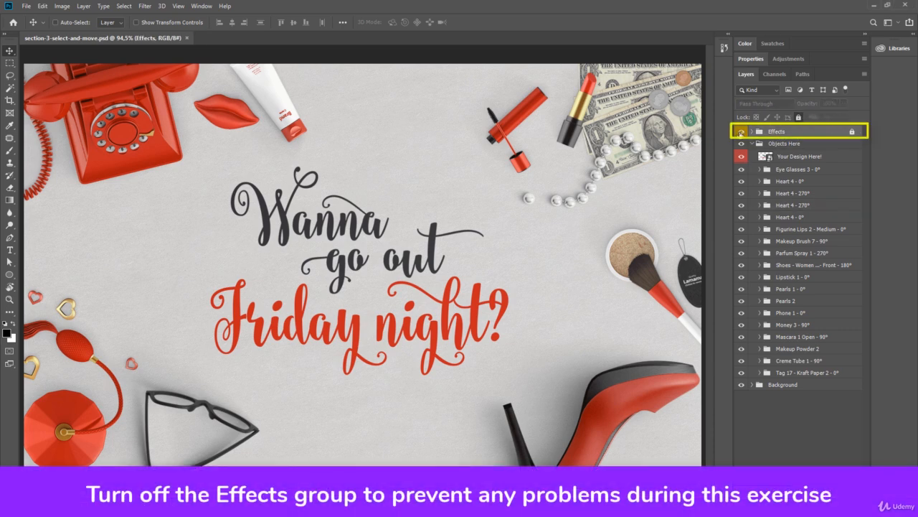
left_click(741, 131)
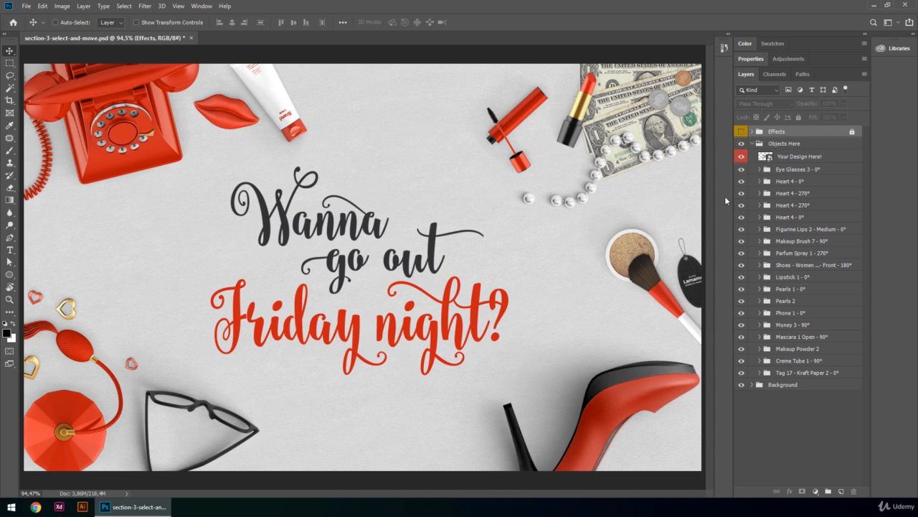
- Select the Eye Glasses 3 group and the first three Heart 4 groups one after another in the layer stack
left_click(822, 171)
left_click(818, 184)
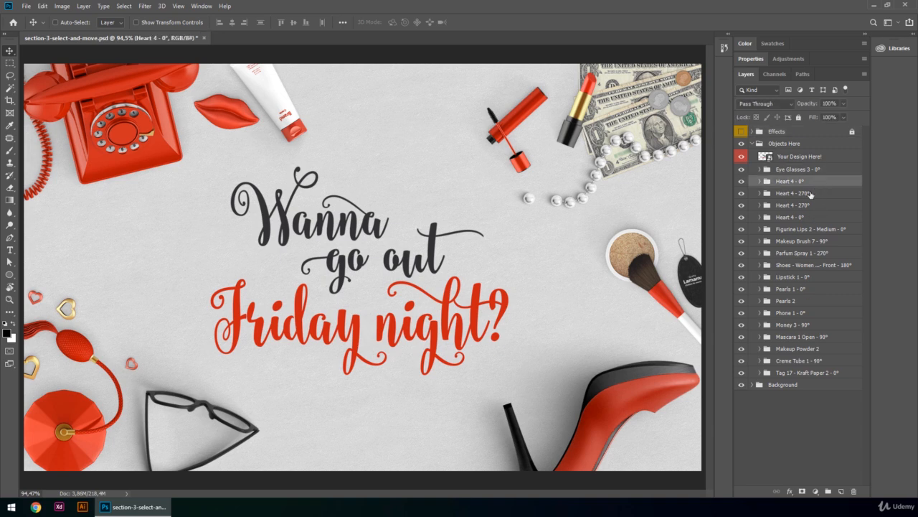
left_click(810, 195)
left_click(808, 207)
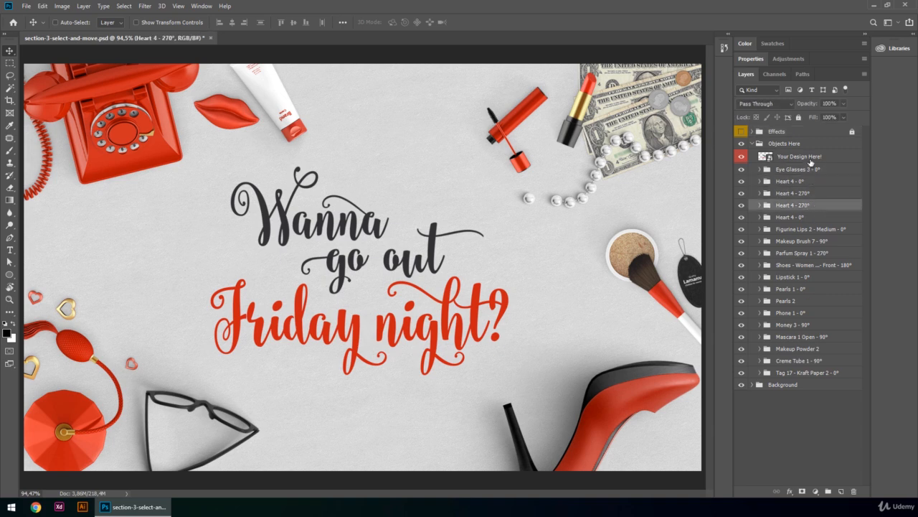
- Move the Your Design Here! text slightly right, and the Eye Glasses 3 group slightly right and down
left_click(811, 159)
left_click_drag(448, 250, 485, 248)
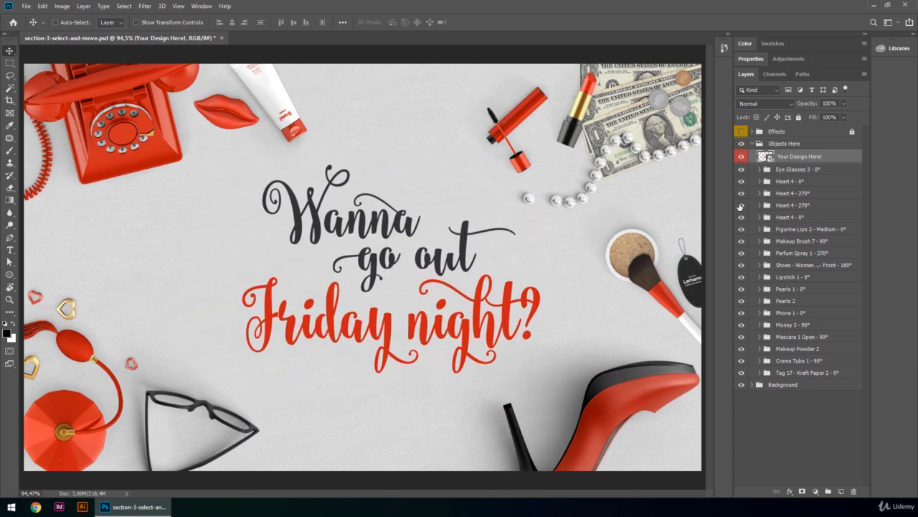
left_click(796, 170)
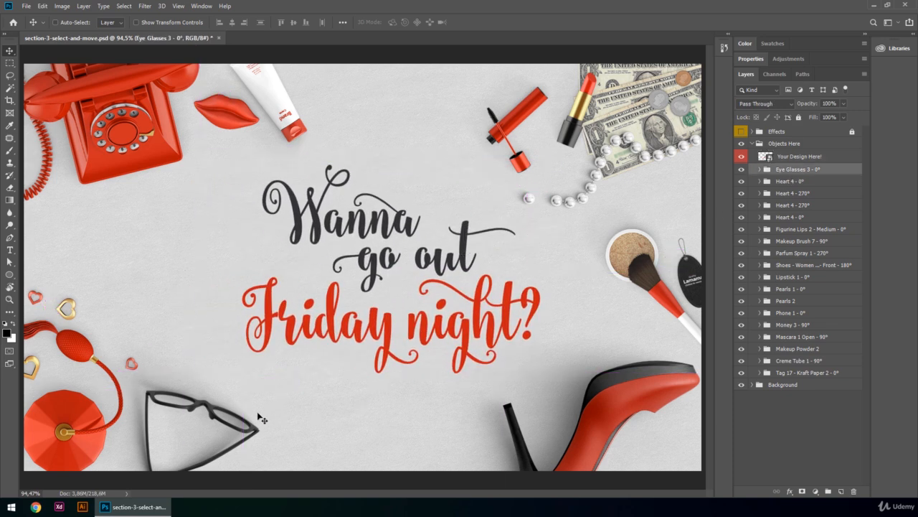
left_click_drag(221, 403, 258, 424)
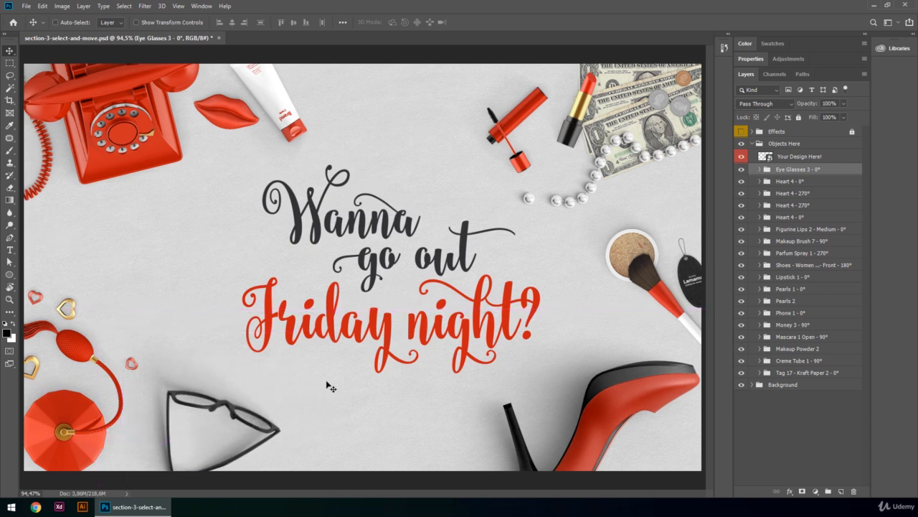
- Select all four Heart 4 groups together, move them slightly right and up, and undo the move
left_click(819, 184)
left_click(819, 194, "ctrl")
left_click(816, 205, "ctrl")
left_click(812, 217, "ctrl")
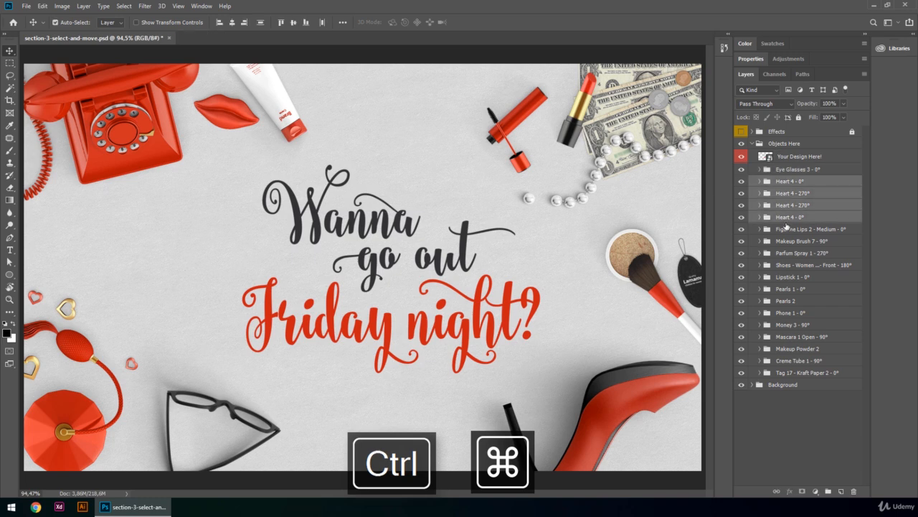
left_click_drag(101, 301, 130, 291)
key("ctrl+z")
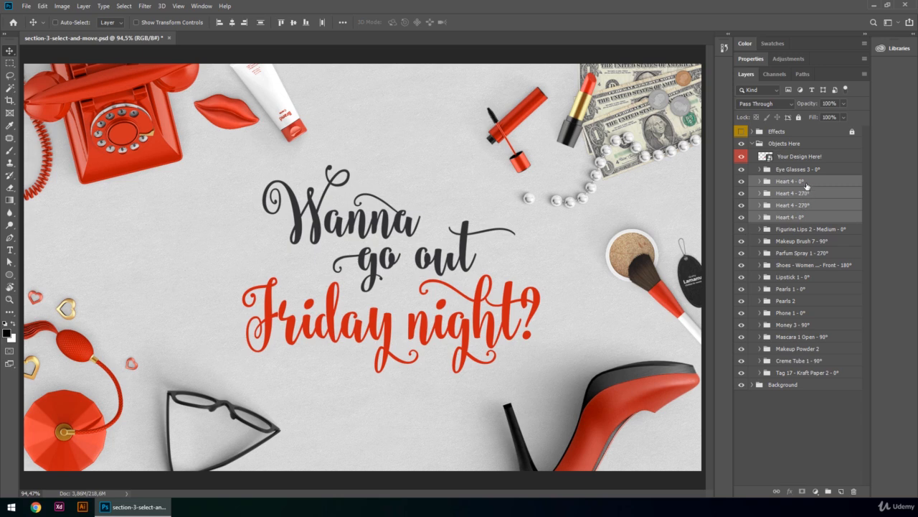
- Select all layers, exclude Makeup Brush 7, Eye Glasses 3, Pearls 2, Makeup Powder 2 and Tag 17, and clear the selection
key("ctrl")
key("ctrl+alt+a")
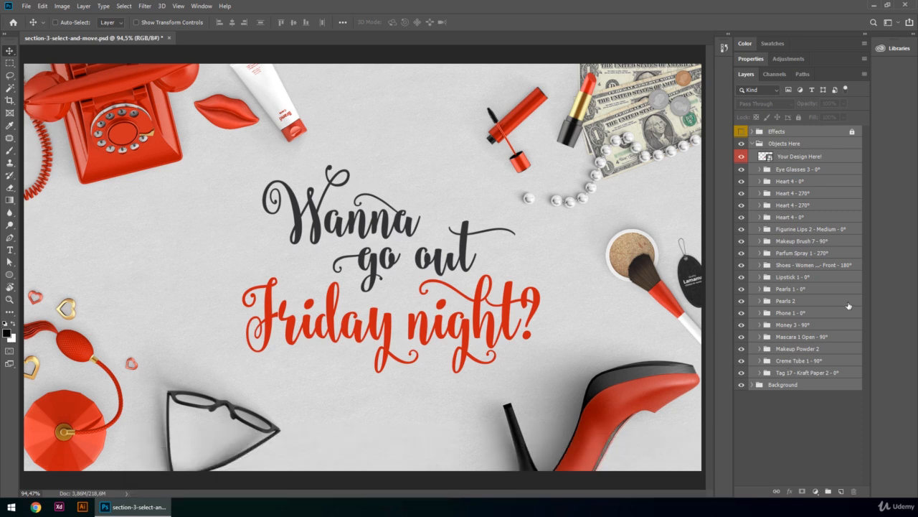
left_click(818, 241, "ctrl")
left_click(812, 171, "ctrl")
left_click(795, 349, "ctrl")
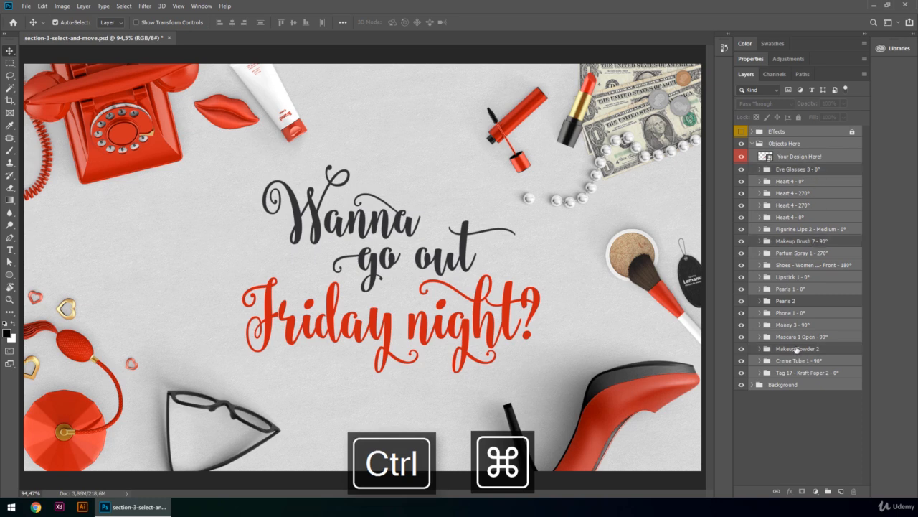
left_click(793, 373, "ctrl")
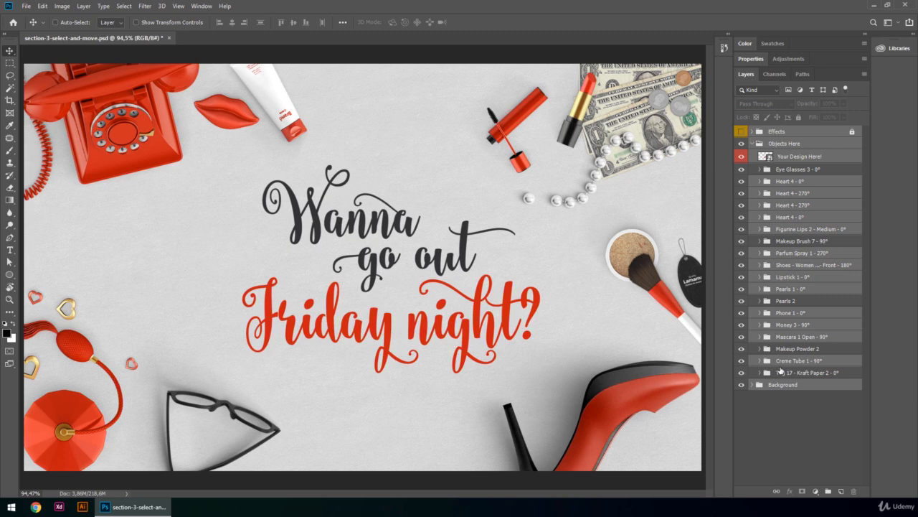
left_click(756, 418)
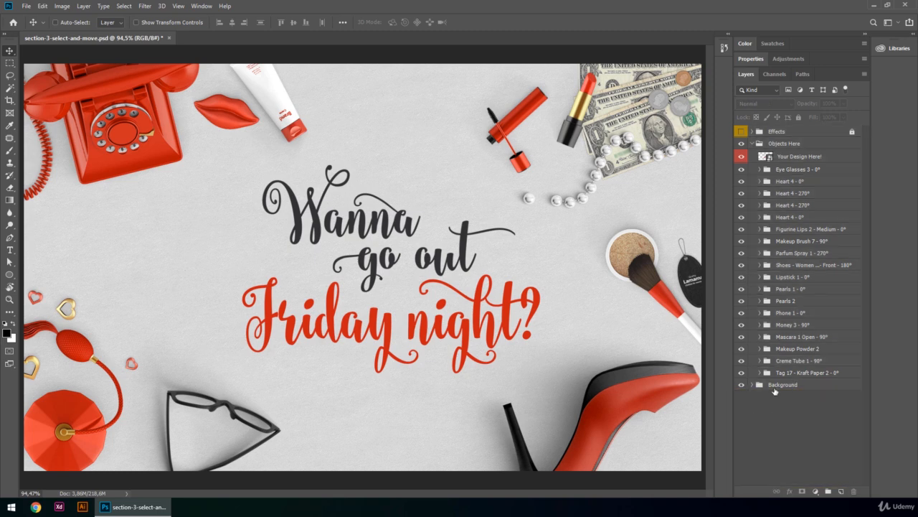
- Select the Figurine Lips 2, Makeup Brush 7, Pearls 2, Money 3, Mascara 1 Open, Makeup Powder 2 and Creme Tube 1 groups together
left_click(808, 230)
left_click(803, 241, "shift")
left_click(790, 302, "ctrl")
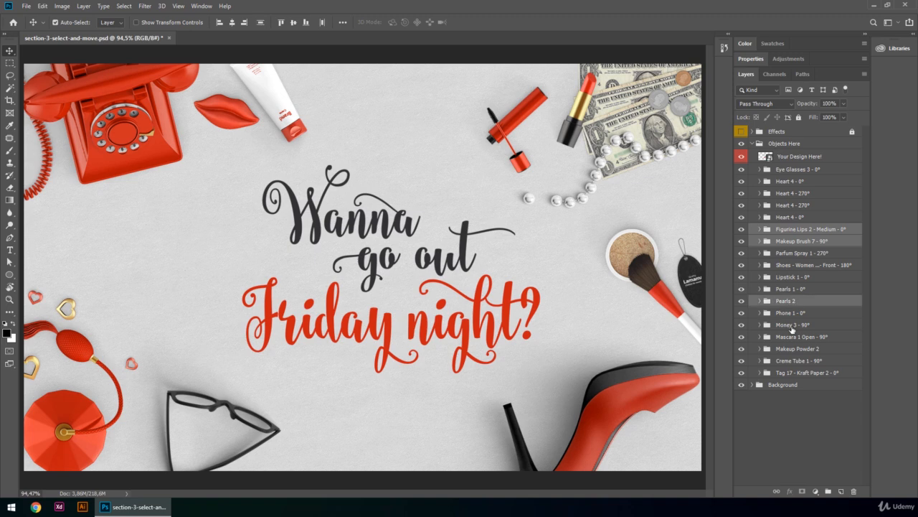
left_click(793, 325, "ctrl")
left_click(793, 349, "ctrl")
left_click(794, 361, "ctrl")
left_click(795, 338, "ctrl")
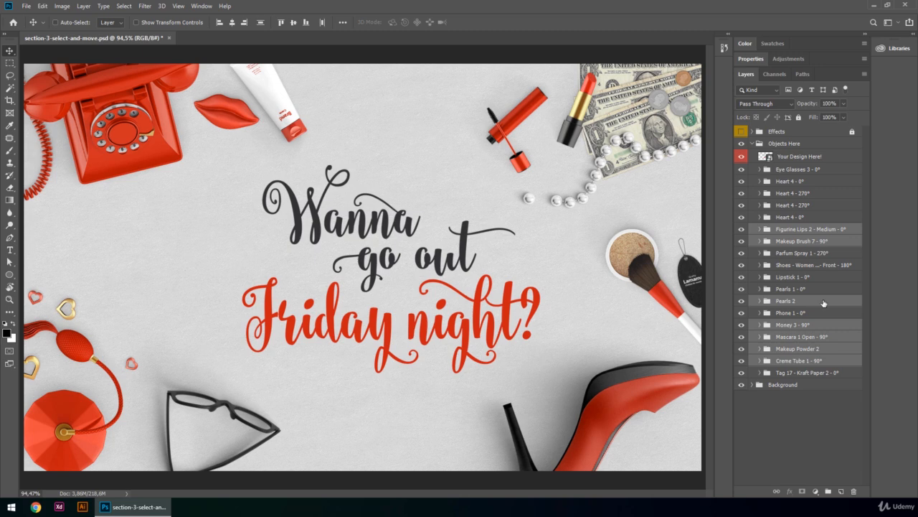
- Select the range of groups from Pearls 2 up to Eye Glasses 3, and from Pearls 2 down to Tag 17
left_click(823, 303)
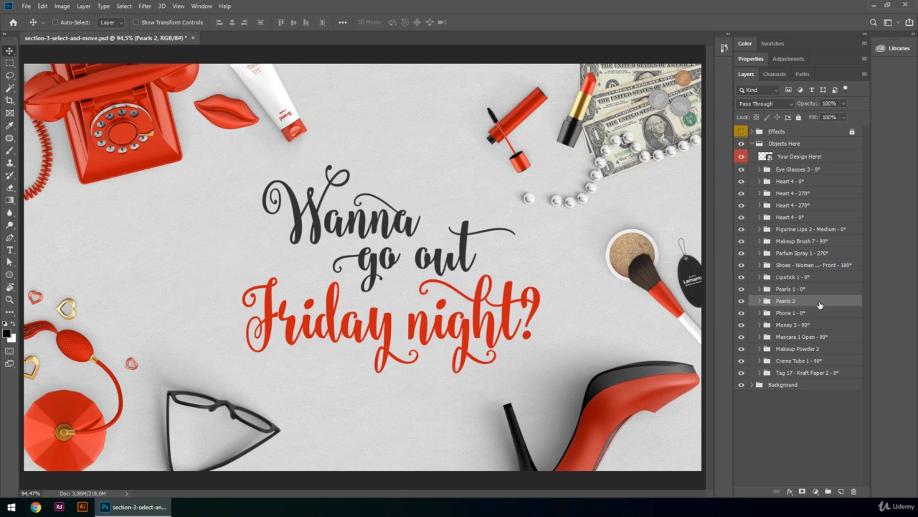
key("shift")
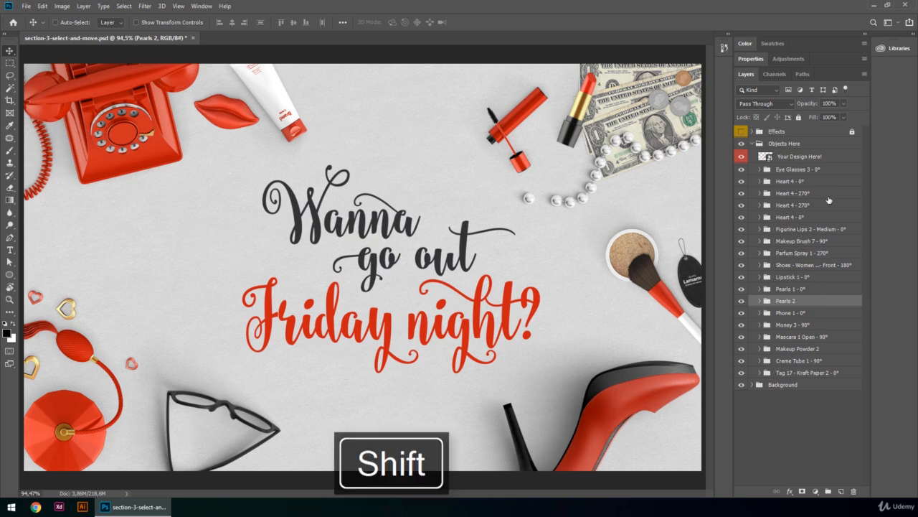
left_click(830, 173, "shift")
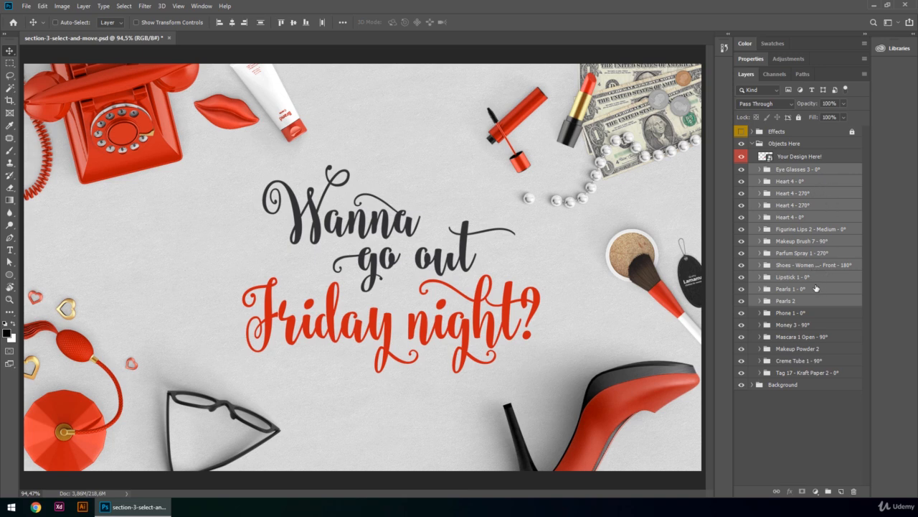
left_click(804, 372, "shift")
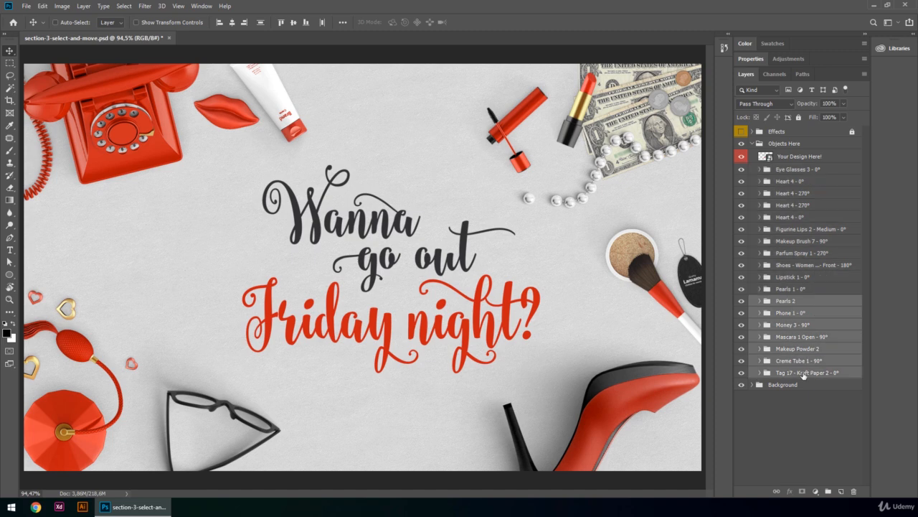
- Expand the uppermost Heart 4 - 0° group and select the range from its top Effect layer through the Heart 4 - 0° layer
left_click(806, 170)
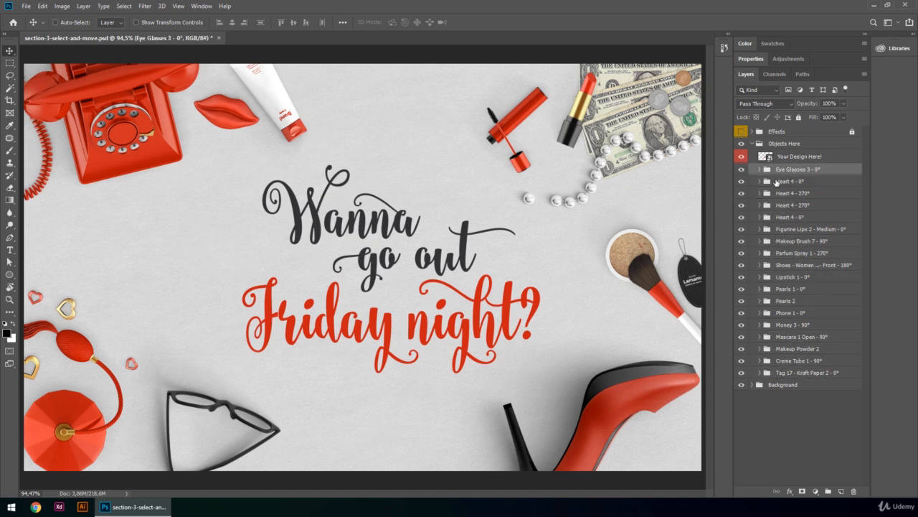
left_click(774, 183)
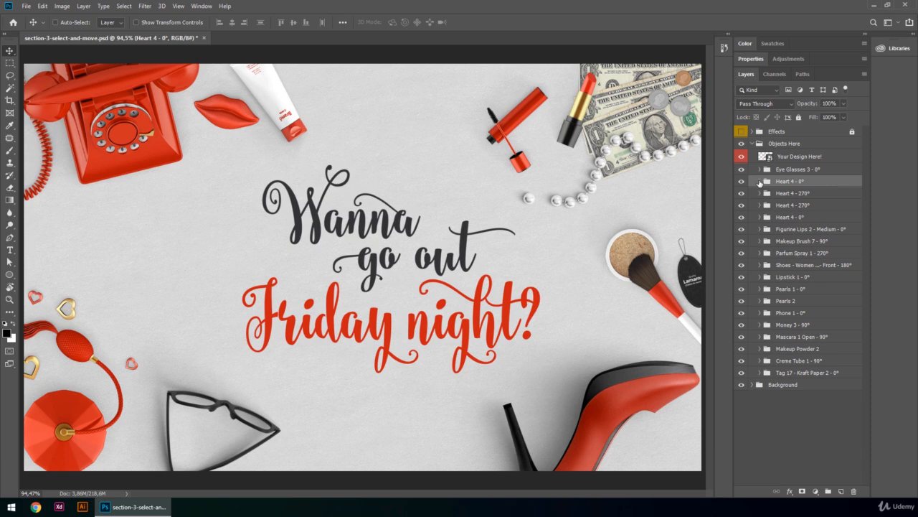
left_click(760, 183)
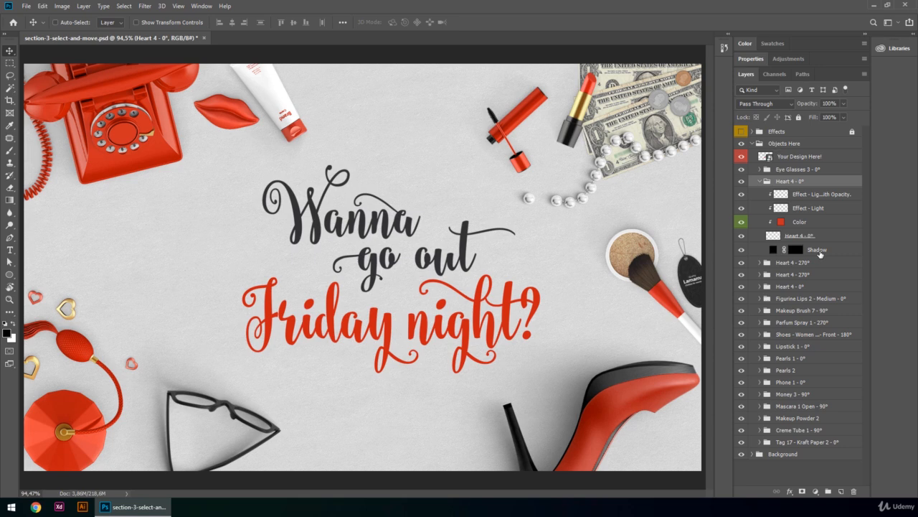
left_click(830, 199)
key("shift")
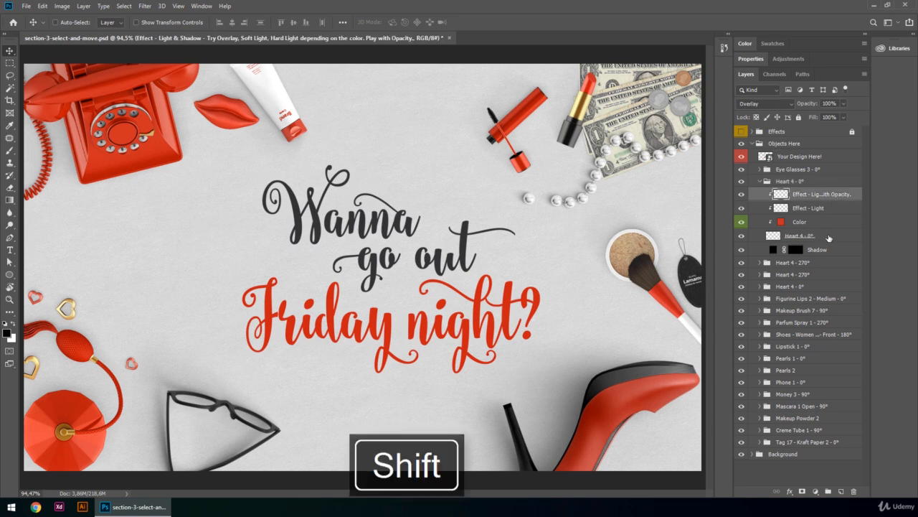
left_click(828, 237, "shift")
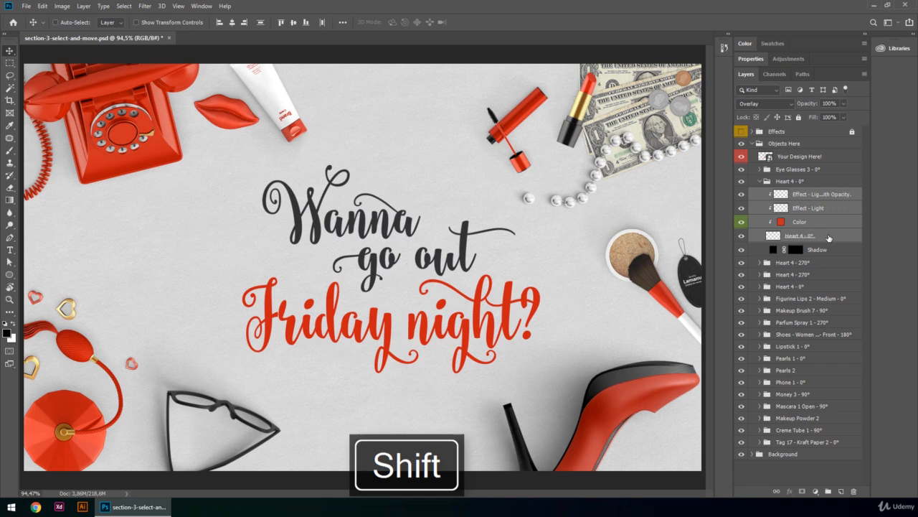
- Build the same selection layer by layer: the top Effect layer, Effect - Light, Color and Heart 4 - 0°
left_click(814, 182)
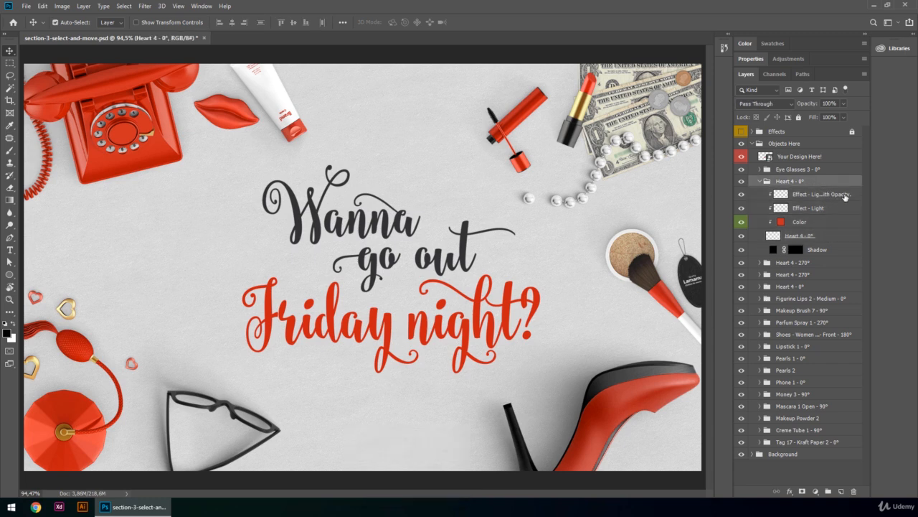
left_click(838, 196, "ctrl")
left_click(837, 209, "ctrl")
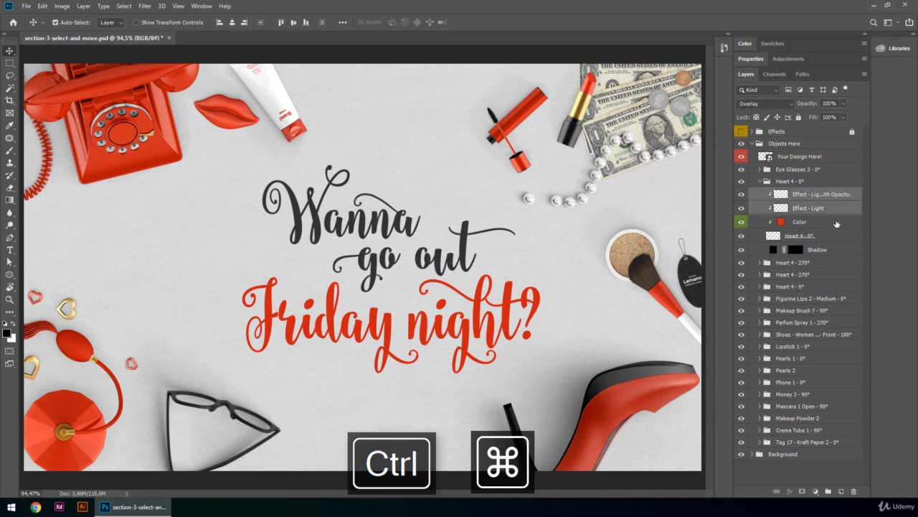
left_click(837, 223, "ctrl")
left_click(834, 237, "ctrl")
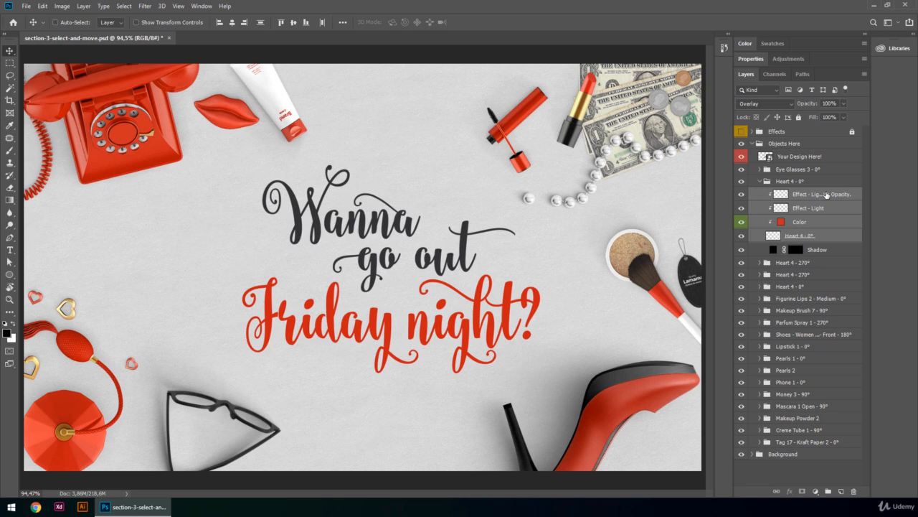
- Select the Your Design Here! layer, move the selection one layer down to the Eye Glasses 3 group, and expand that group
left_click(830, 158)
key("ctrl")
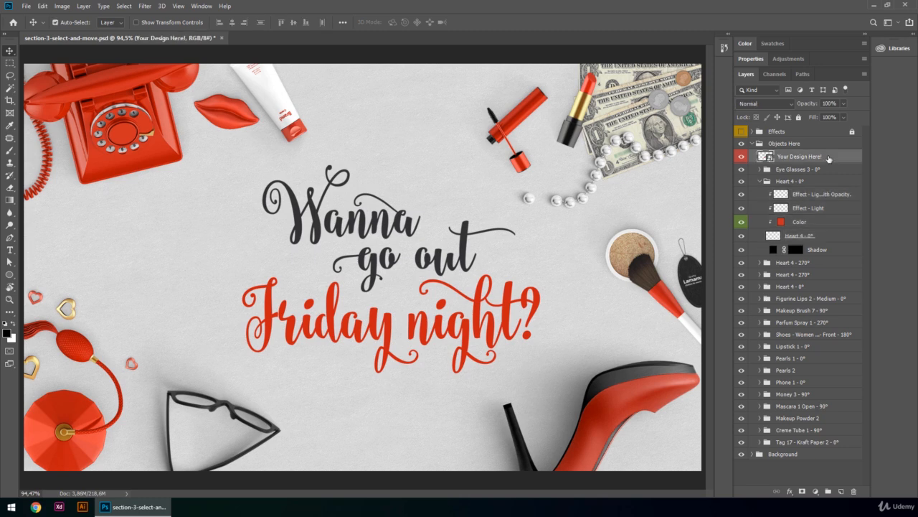
key("ctrl")
key("alt+bracketleft")
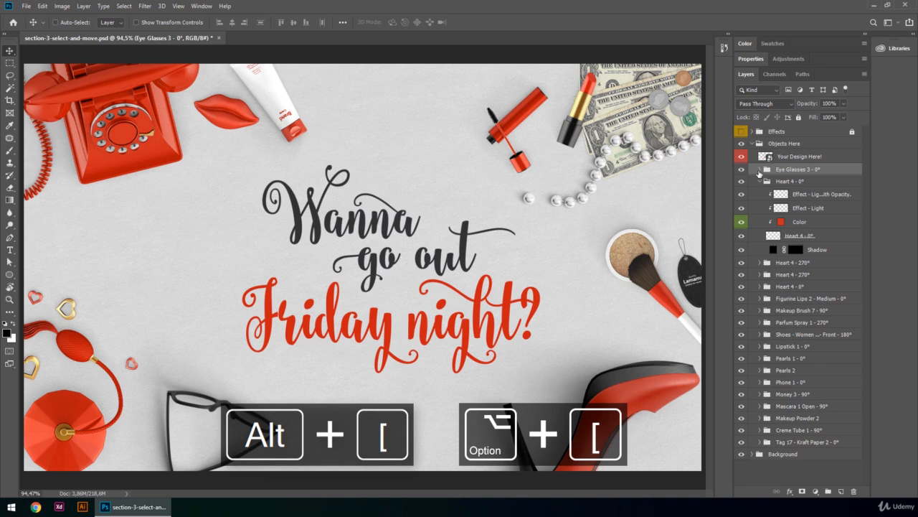
left_click(759, 170)
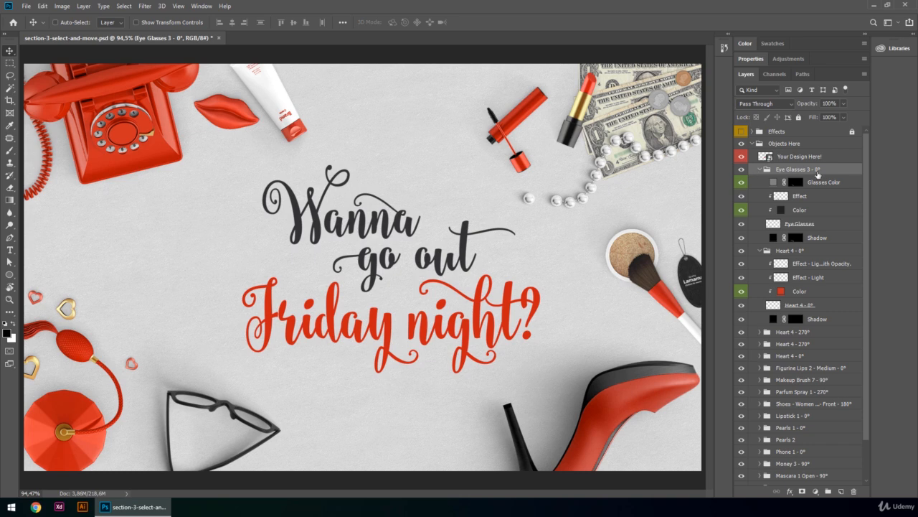
- Step the selection down through the Eye Glasses 3 group's layers to Shadow and back up to the group itself
key("alt+bracketleft")
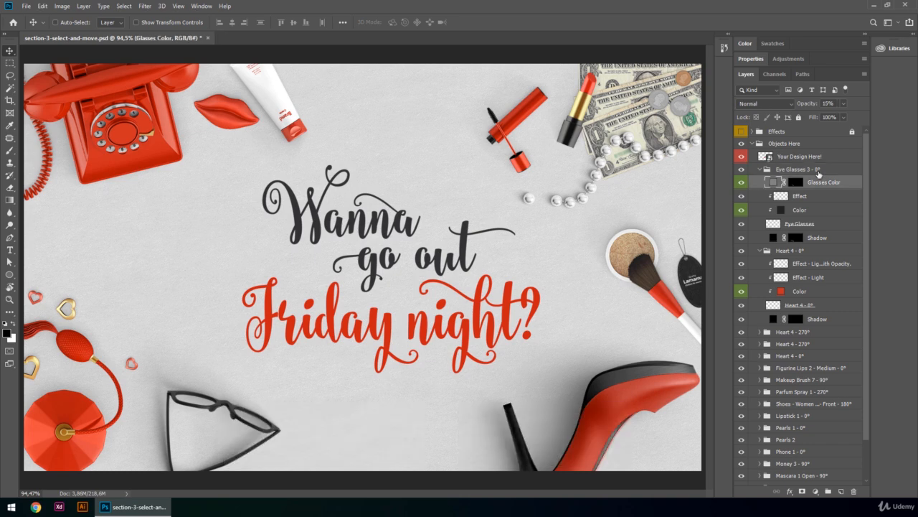
key("alt+bracketleft")
key("alt+bracketleft")
key("alt+bracketleft")
key("alt+bracketleft")
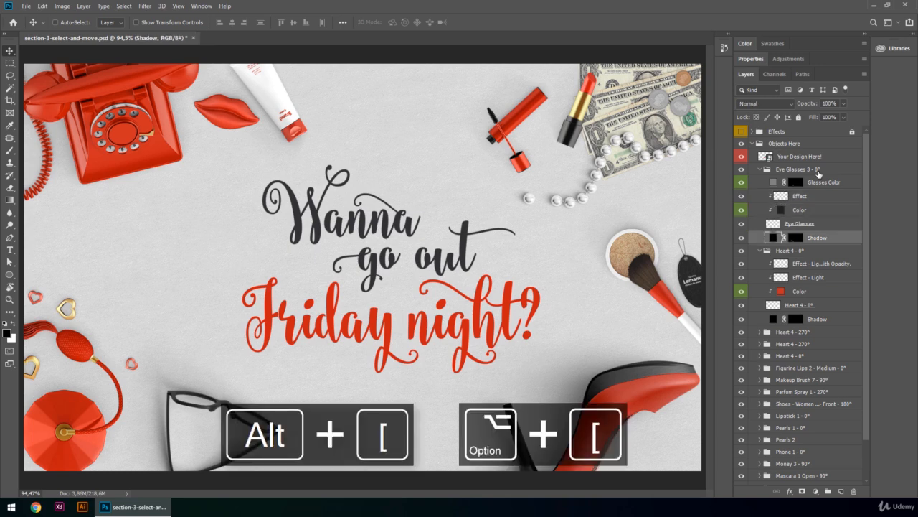
key("alt+bracketright")
key("alt+bracketright")
key("alt+bracketright")
key("alt+bracketright")
key("alt+bracketright")
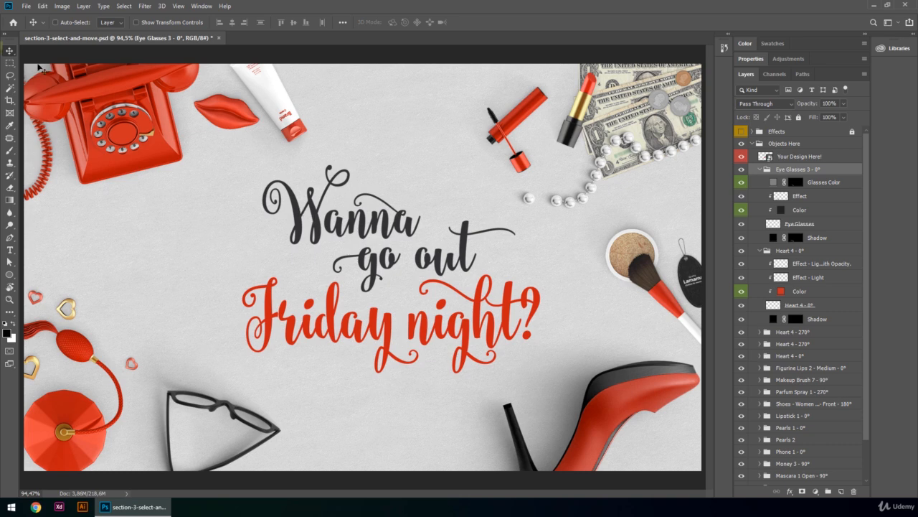
- Select the upper gold heart's layer directly on the canvas
key("ctrl")
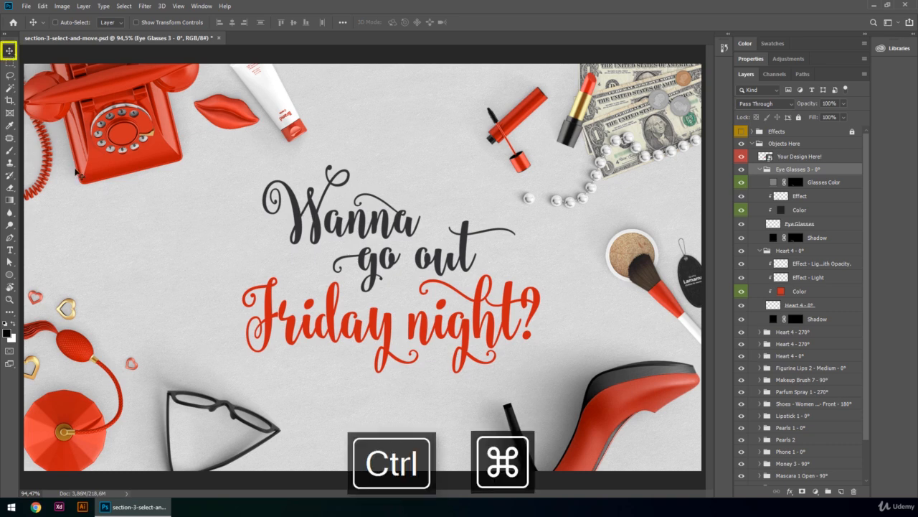
left_click(74, 308, "ctrl")
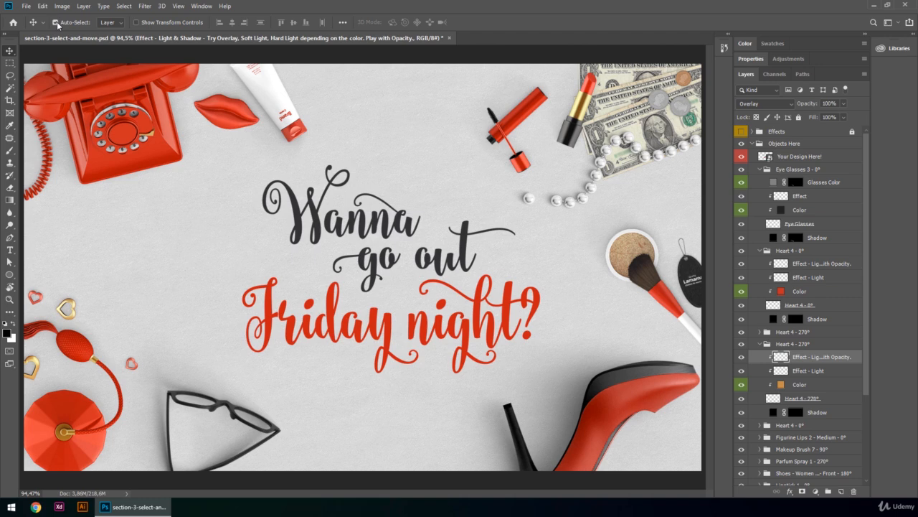
- Turn on Auto-Select for layers and select the creme tube, mascara, lipstick, lettering, powder, money and phone one after another on the canvas
left_click(57, 26)
left_click(284, 105)
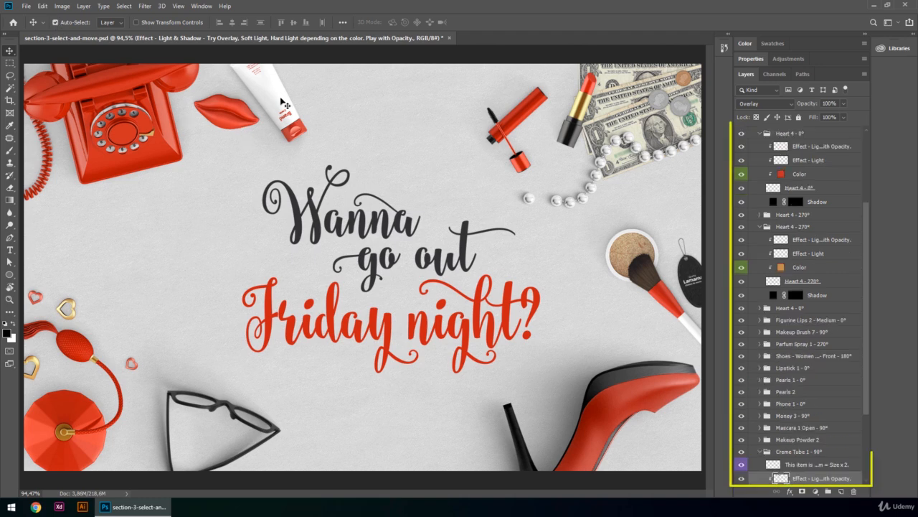
left_click(538, 113)
left_click(578, 138)
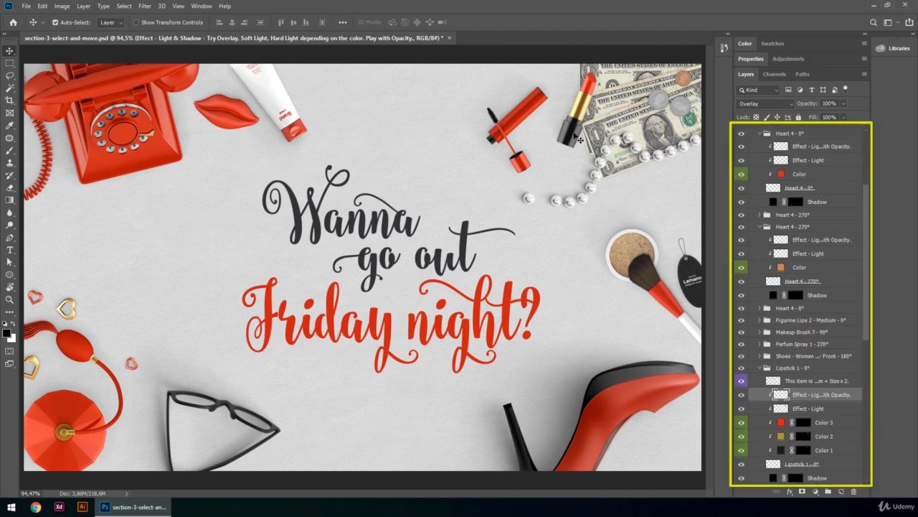
left_click(468, 252)
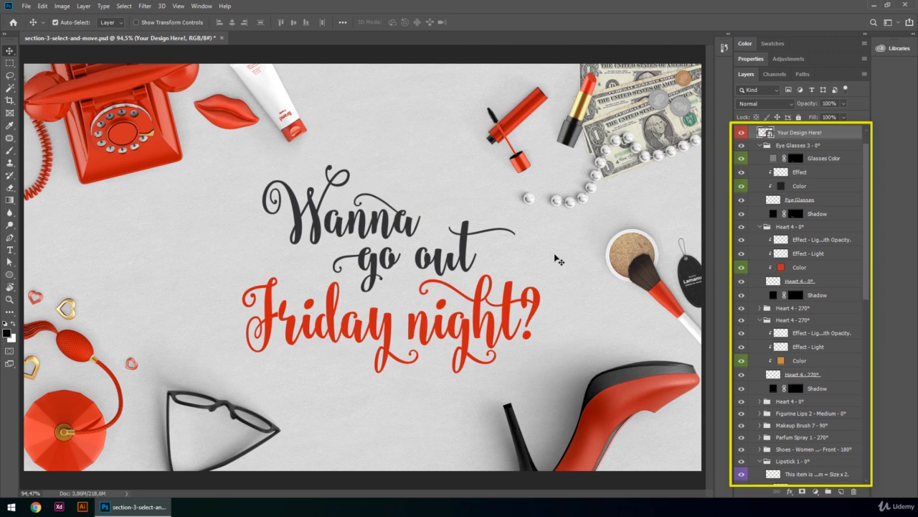
left_click(622, 255)
left_click(641, 126)
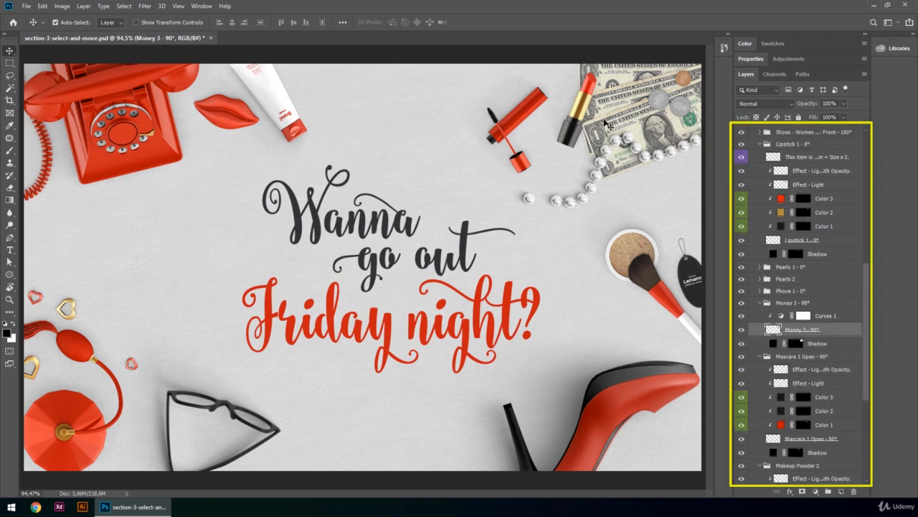
left_click(152, 157)
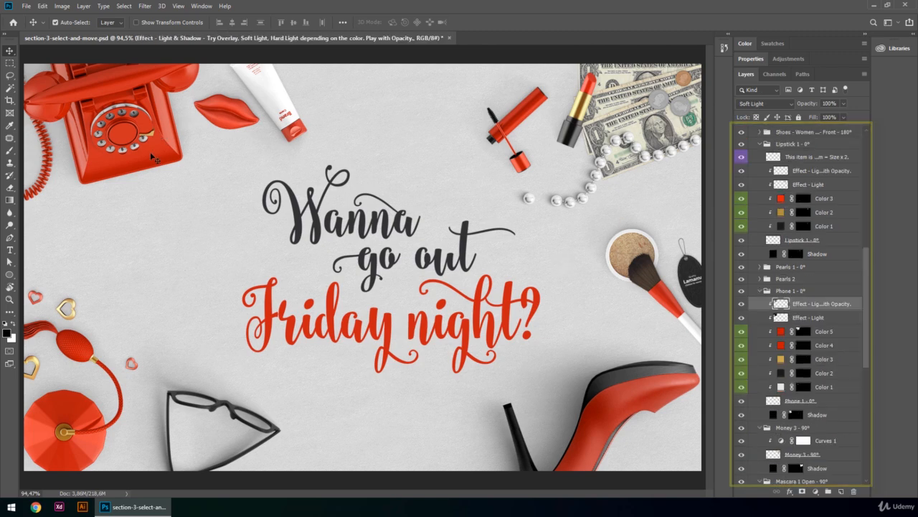
- Turn off Auto-Select, keep its target at Layer, and select the red lips and the creme tube on the canvas with temporary auto-selection
left_click(55, 22)
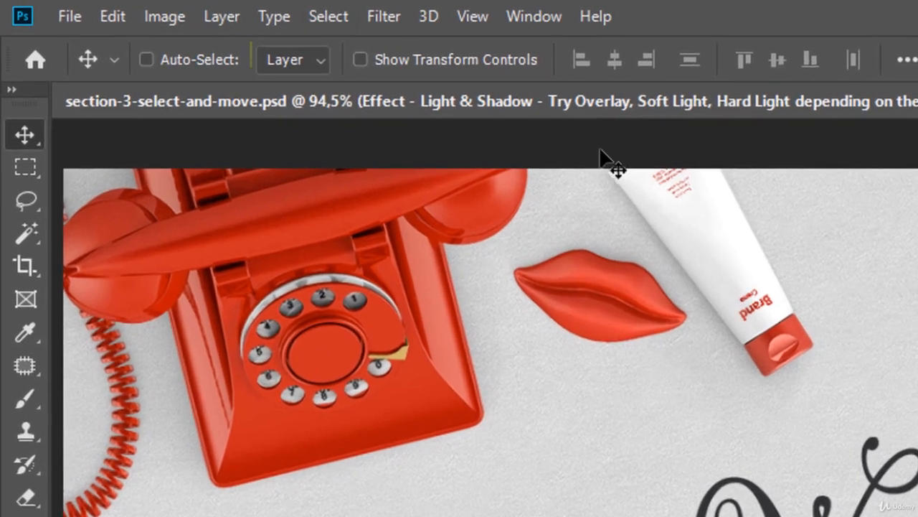
left_click(324, 62)
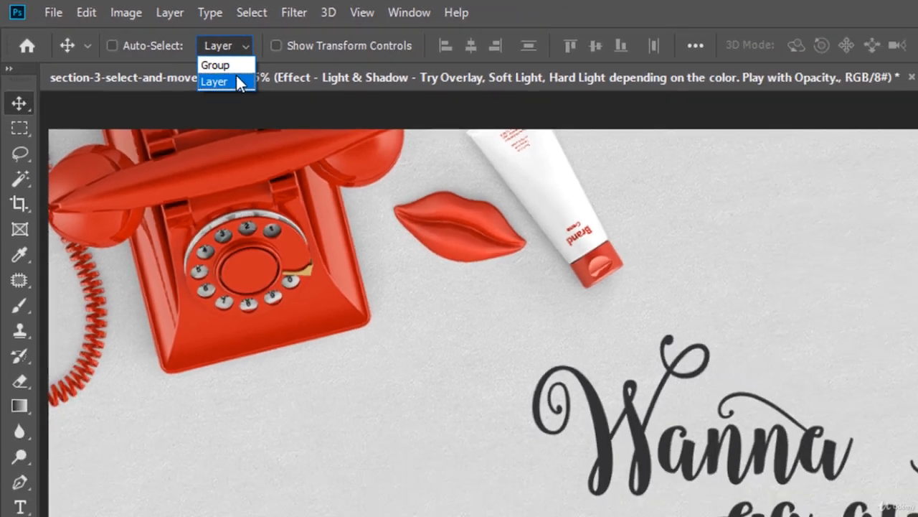
left_click(307, 106)
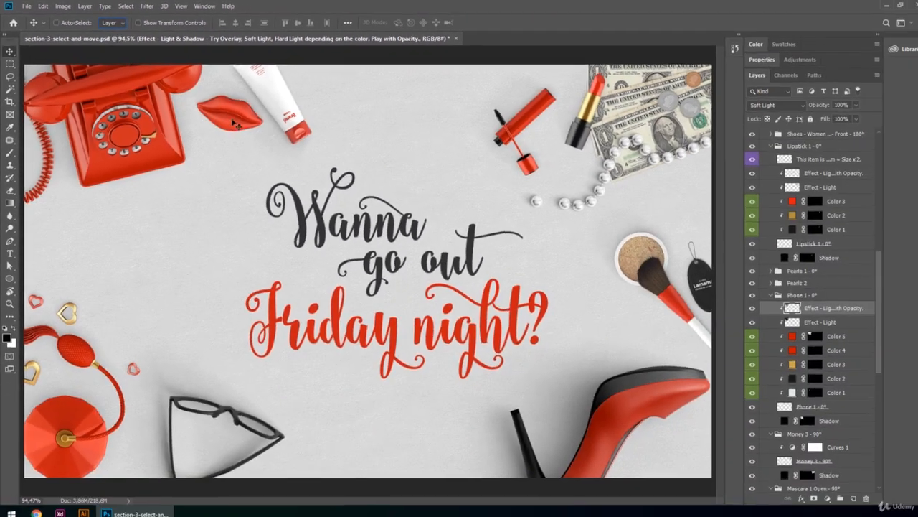
left_click(234, 106, "ctrl")
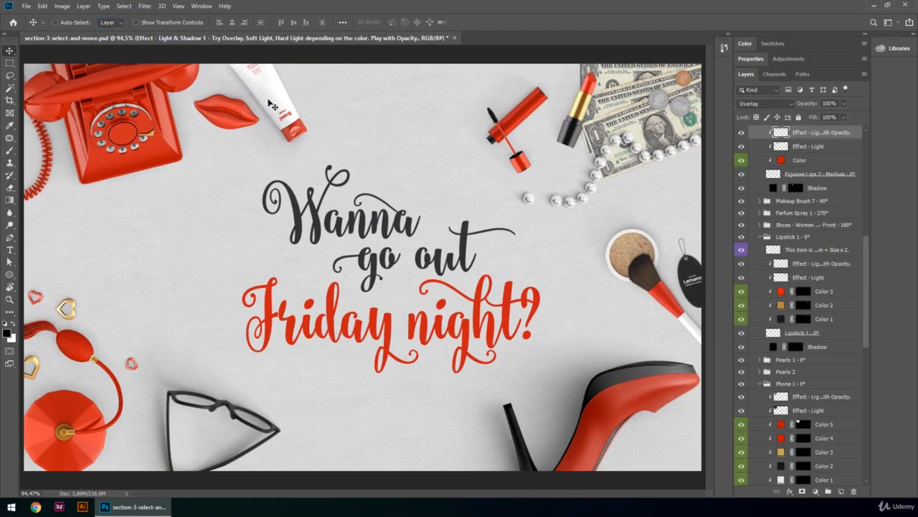
left_click(275, 89, "ctrl")
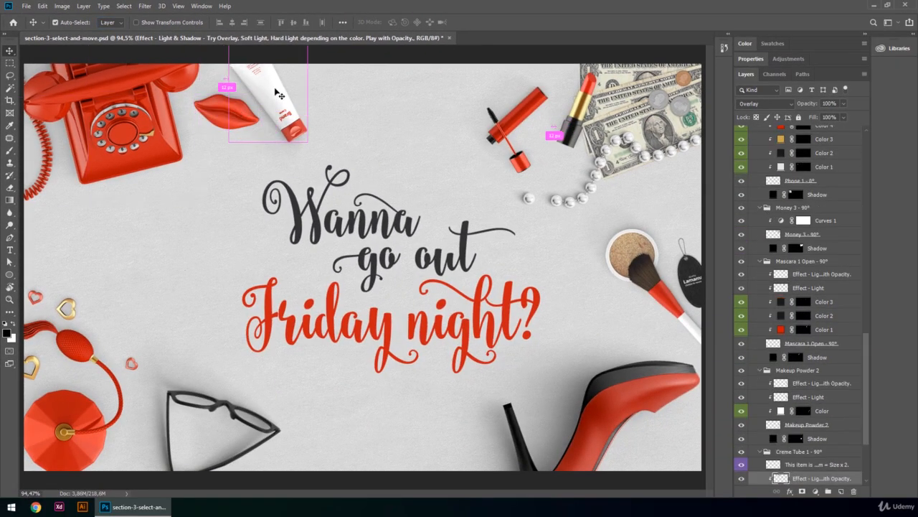
- Set the Auto-Select target to Group and select the Objects Here parent group through an object on the canvas
left_click(118, 23)
left_click(118, 32)
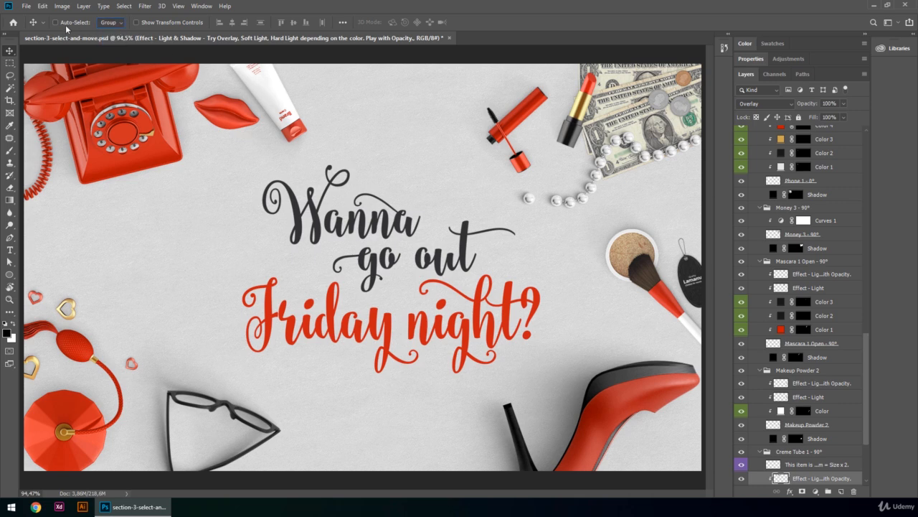
left_click(204, 103, "ctrl")
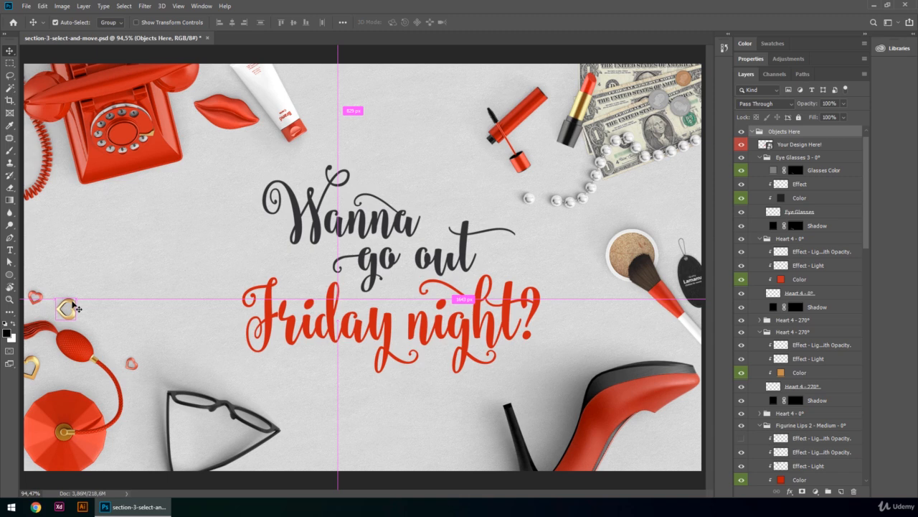
key("ctrl")
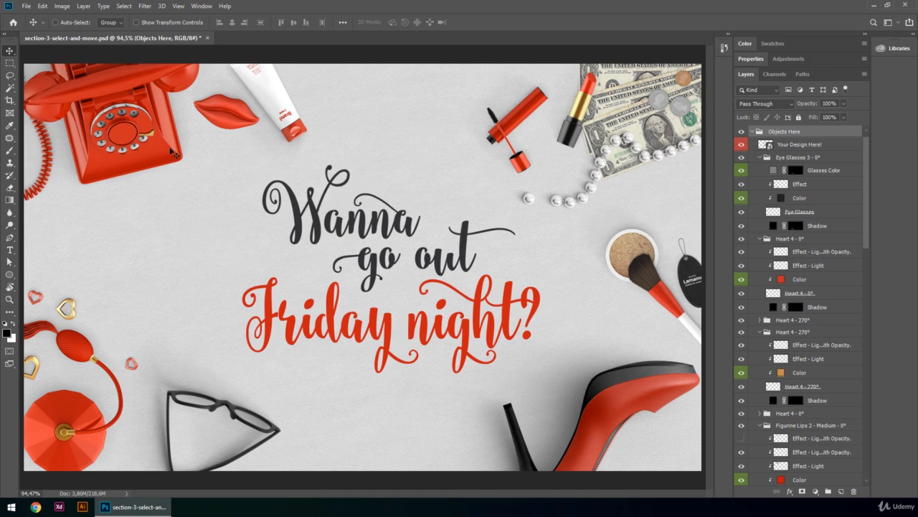
- Set the Auto-Select target back to Layer and select the upper gold heart's top effect layer on the canvas
left_click(113, 23)
left_click(66, 309)
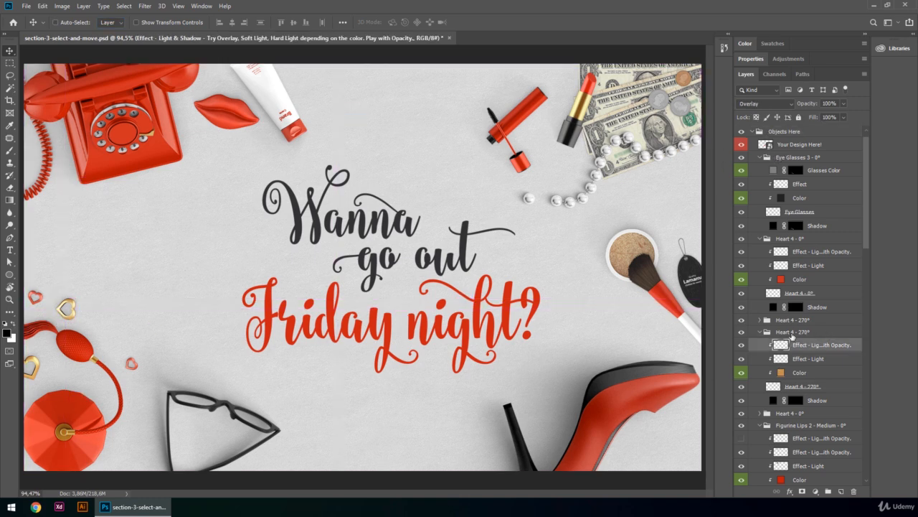
- Inspect the lists of layers lying beneath the lettering and beneath the perfume spray on the canvas without choosing any
right_click(377, 267)
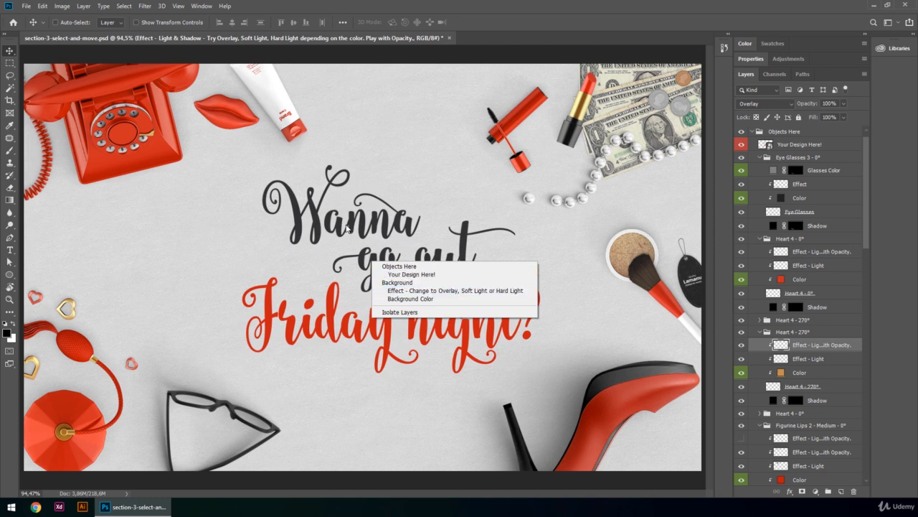
left_click(282, 247)
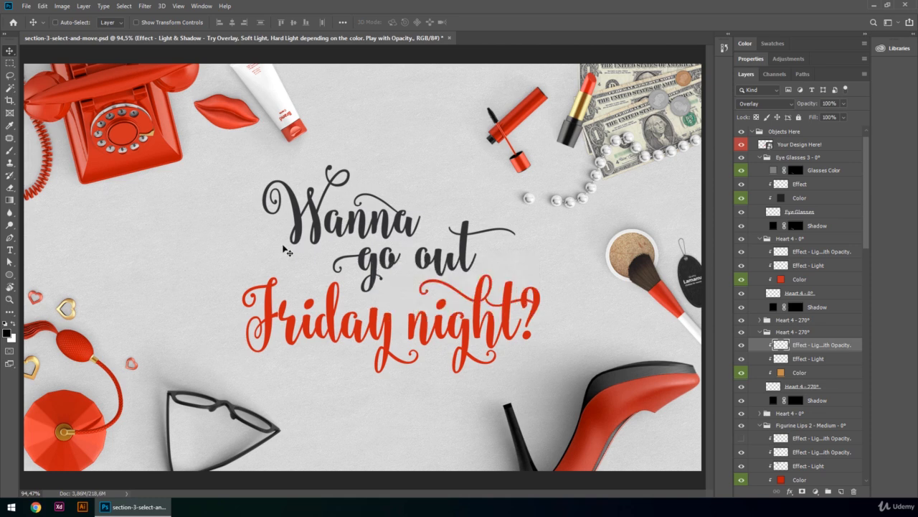
right_click(65, 410)
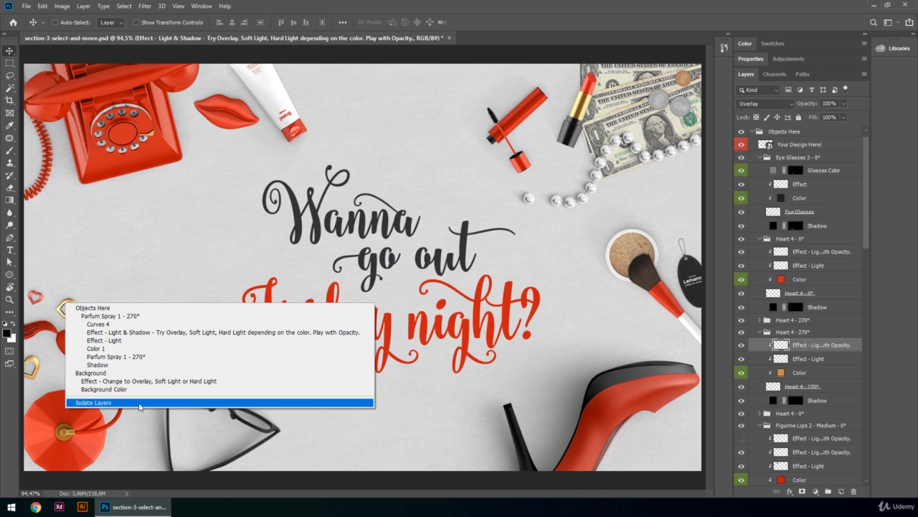
left_click(179, 279)
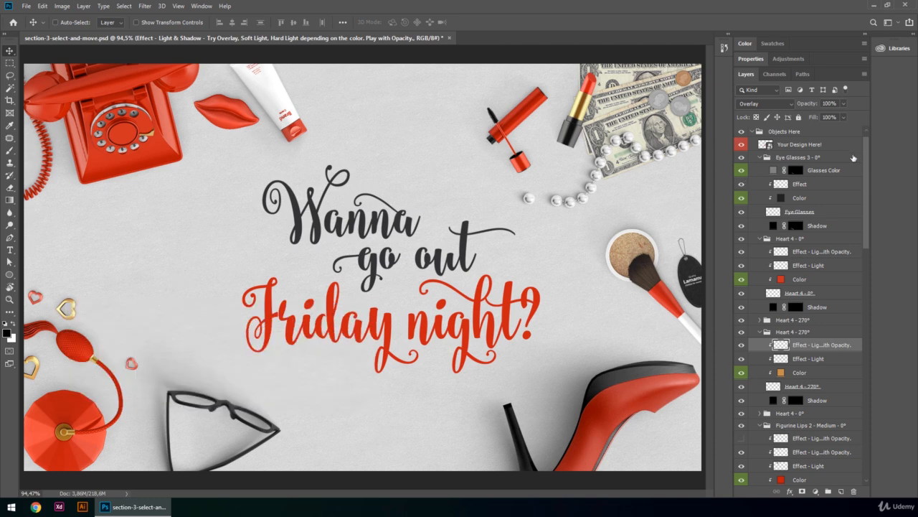
- Select the Background group at the end of the layer stack and lock it completely
left_click_drag(866, 160, 859, 432)
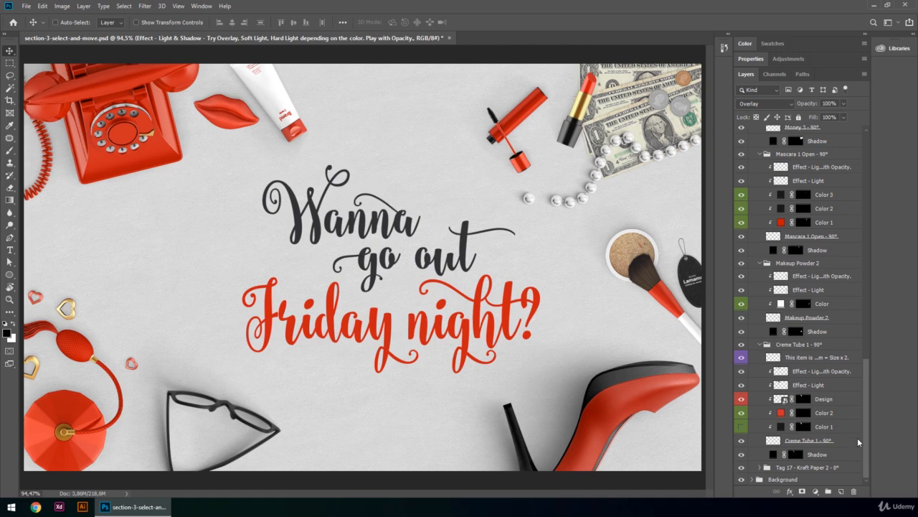
left_click(787, 475)
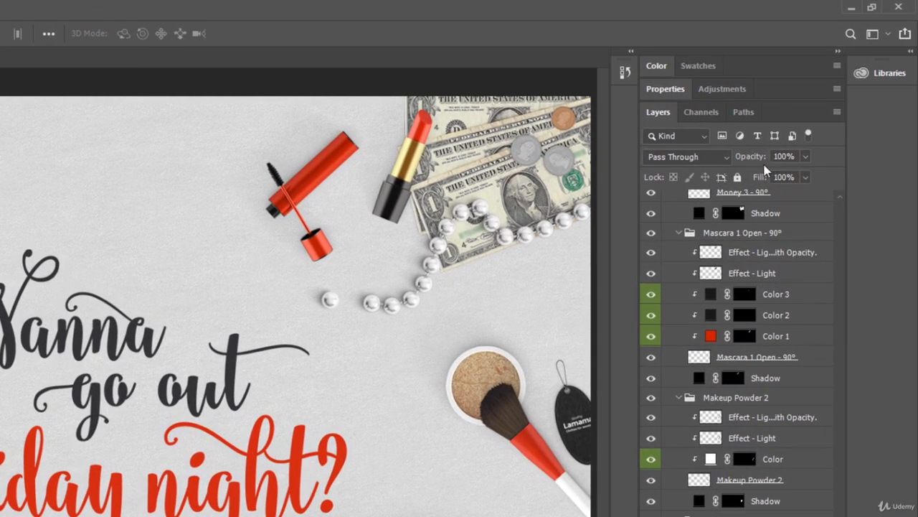
left_click(737, 176)
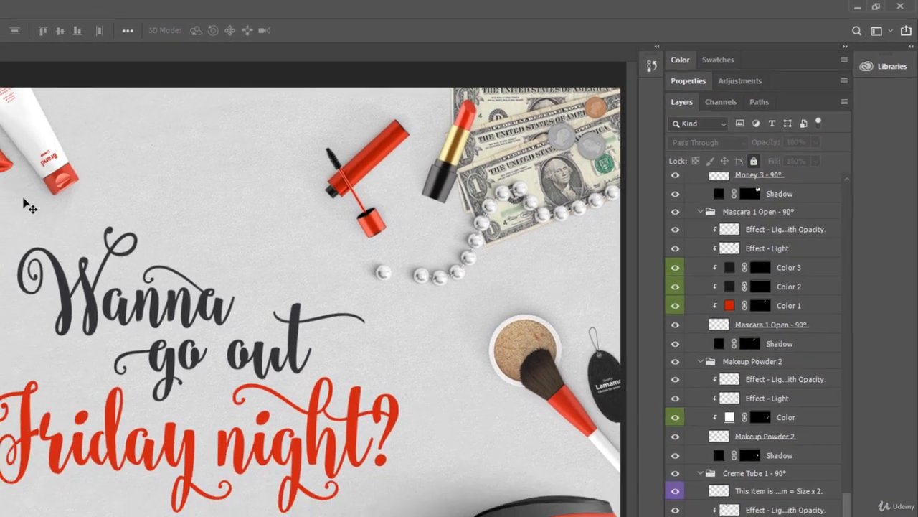
- Select several layers at once by sweeping a selection area across the lettering, then across the objects in the canvas's upper-left part
key("ctrl")
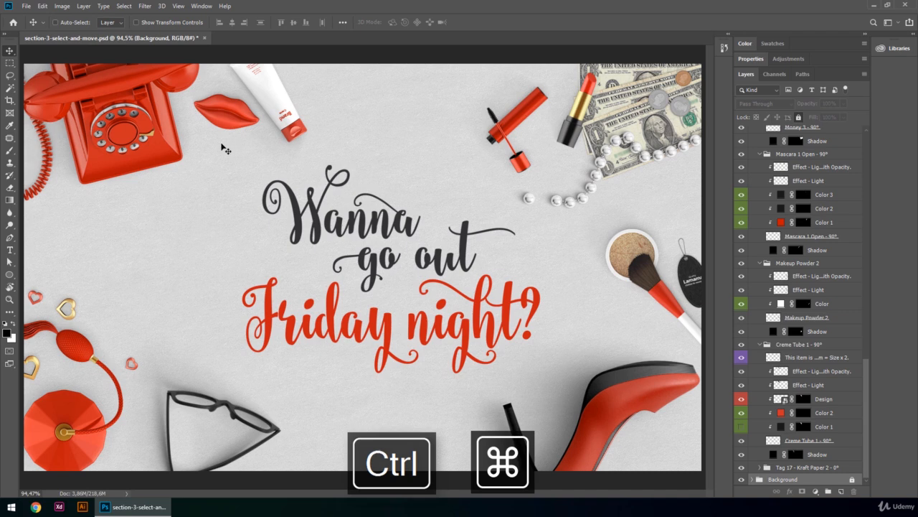
left_click_drag(222, 144, 543, 387)
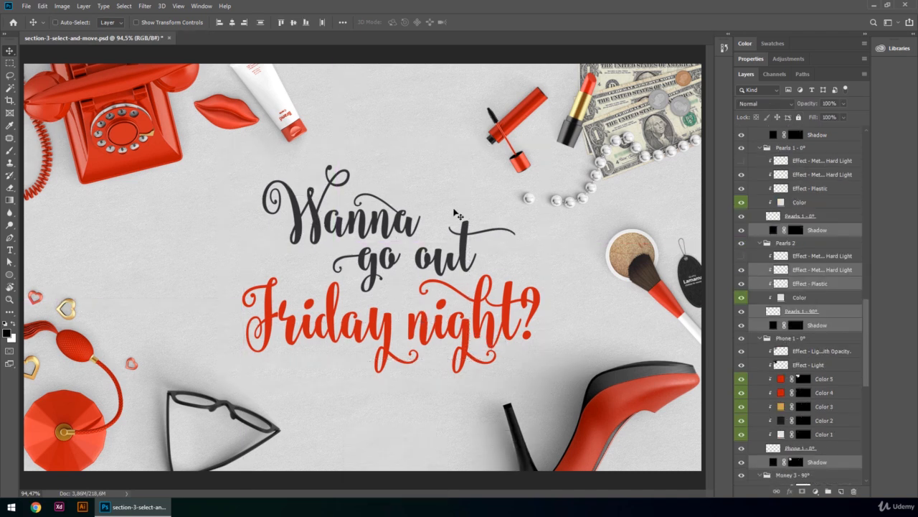
mouse_move(423, 213)
left_mouse_down()
mouse_move(140, 89)
mouse_move(543, 89)
mouse_move(546, 380)
mouse_move(646, 381)
mouse_move(143, 407)
mouse_move(25, 394)
mouse_move(30, 430)
mouse_move(49, 214)
mouse_move(84, 113)
mouse_move(454, 129)
mouse_move(602, 120)
mouse_move(630, 149)
mouse_move(666, 302)
mouse_move(672, 426)
mouse_move(287, 459)
mouse_move(135, 454)
mouse_move(104, 124)
left_mouse_up()
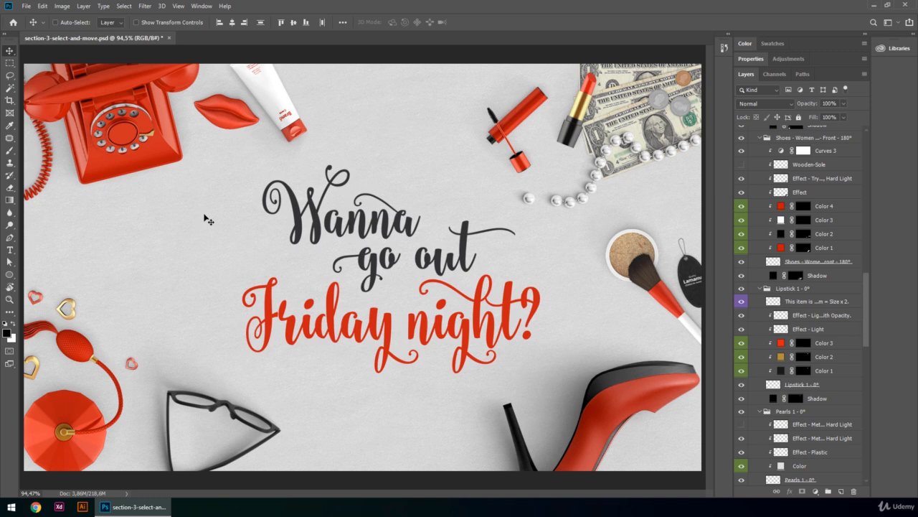